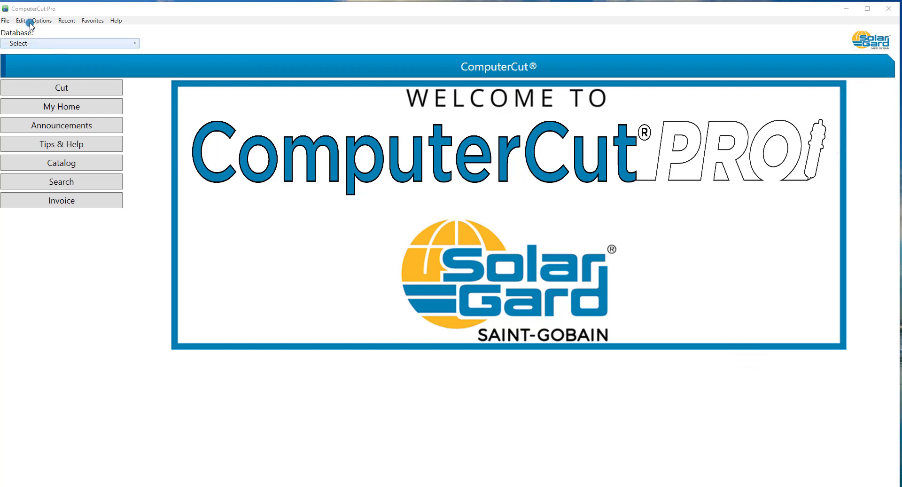
Step: Open a blank Untitled1.CCP cut layout from File > Cut Window
{"action": "left_click", "coordinate": [6, 22]}
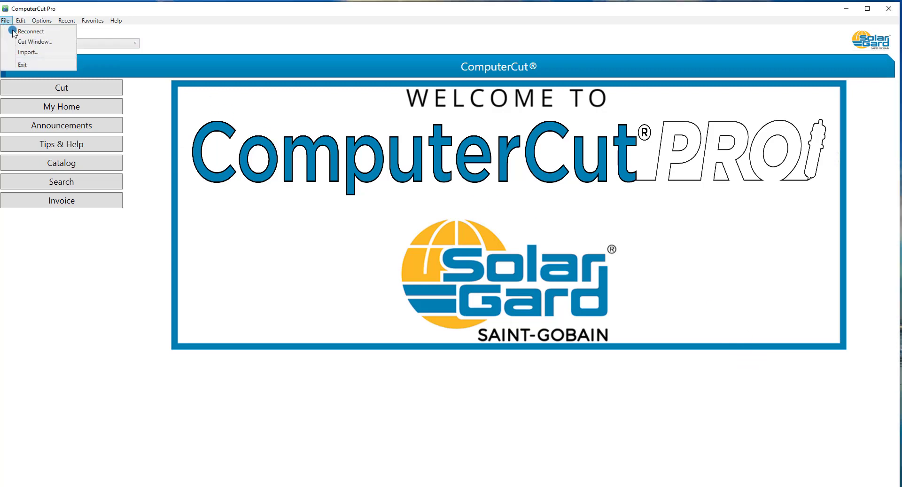
{"action": "left_click", "coordinate": [29, 43]}
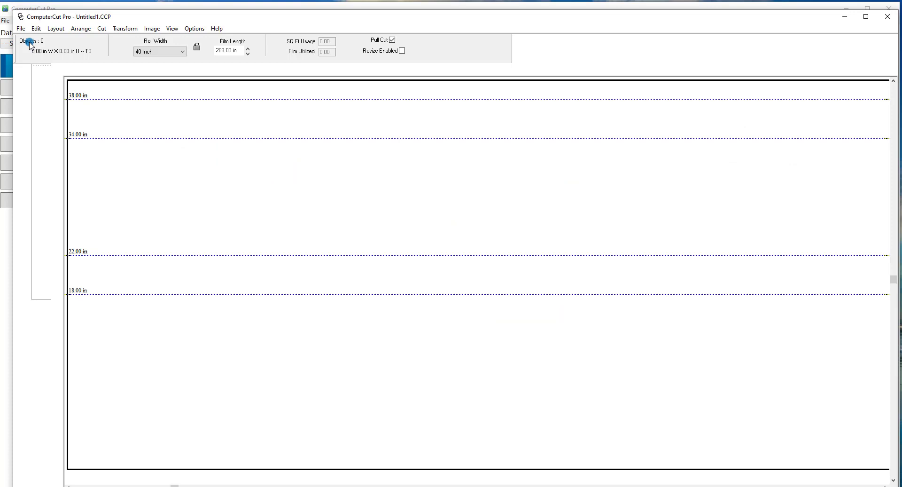
{"action": "left_click", "coordinate": [98, 127]}
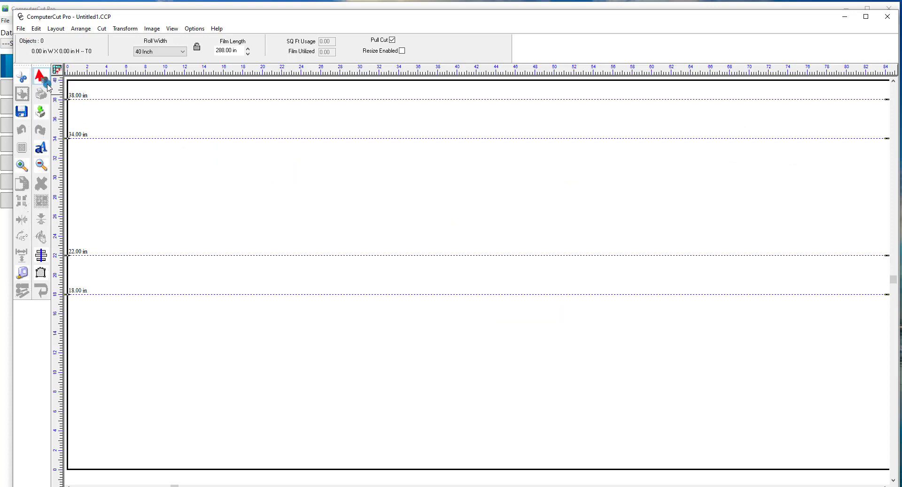
Step: Start the cutting device installer and pick GCC as the manufacturer
{"action": "left_click", "coordinate": [20, 76]}
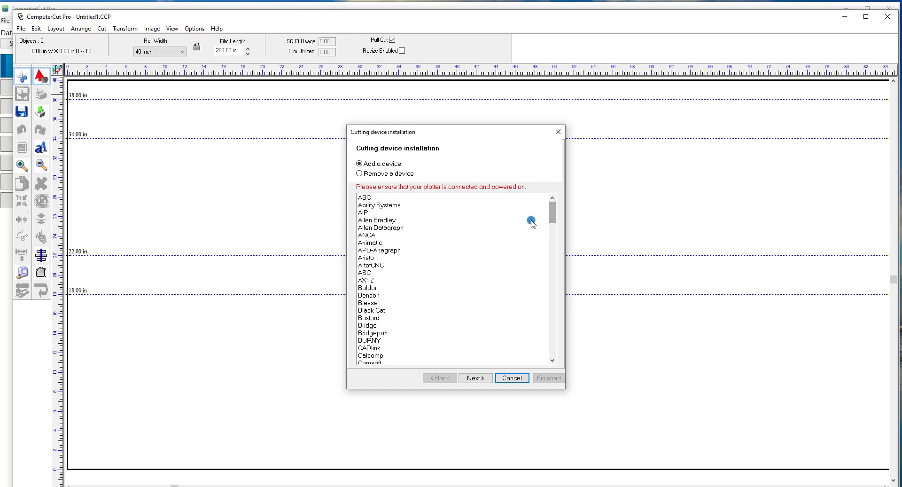
{"action": "scroll", "coordinate": [532, 223], "scroll_direction": "down", "scroll_amount": 1}
{"action": "scroll", "coordinate": [531, 223], "scroll_direction": "down", "scroll_amount": 2}
{"action": "scroll", "coordinate": [529, 224], "scroll_direction": "down", "scroll_amount": 2}
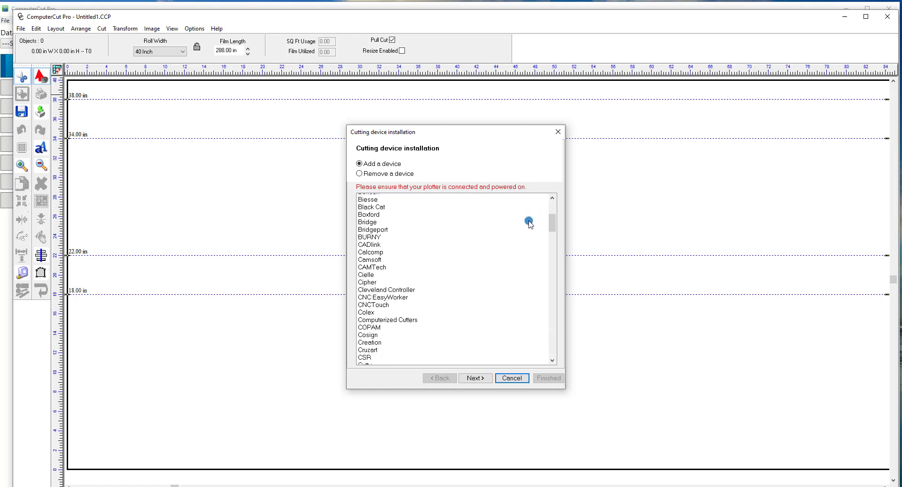
{"action": "scroll", "coordinate": [530, 224], "scroll_direction": "down", "scroll_amount": 2}
{"action": "scroll", "coordinate": [530, 224], "scroll_direction": "down", "scroll_amount": 1}
{"action": "scroll", "coordinate": [529, 224], "scroll_direction": "down", "scroll_amount": 2}
{"action": "scroll", "coordinate": [529, 223], "scroll_direction": "down", "scroll_amount": 1}
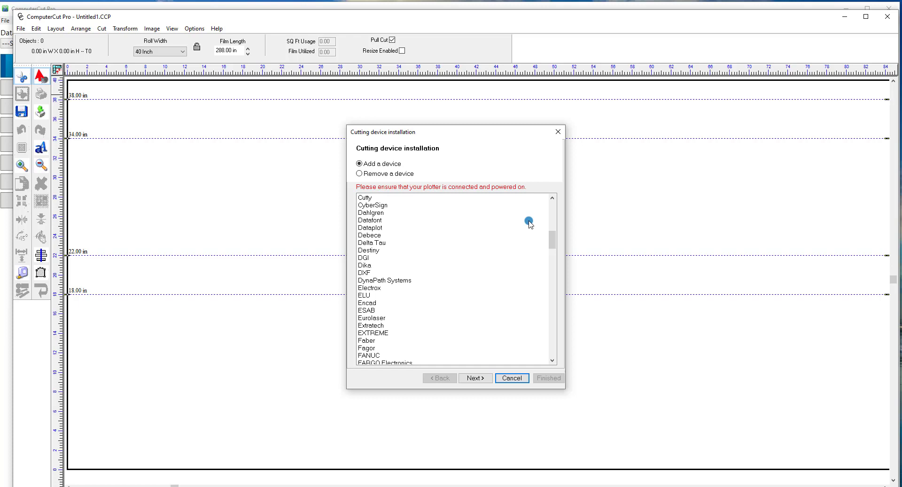
{"action": "scroll", "coordinate": [530, 224], "scroll_direction": "down", "scroll_amount": 1}
{"action": "scroll", "coordinate": [529, 223], "scroll_direction": "down", "scroll_amount": 2}
{"action": "scroll", "coordinate": [530, 223], "scroll_direction": "down", "scroll_amount": 1}
{"action": "scroll", "coordinate": [530, 223], "scroll_direction": "down", "scroll_amount": 2}
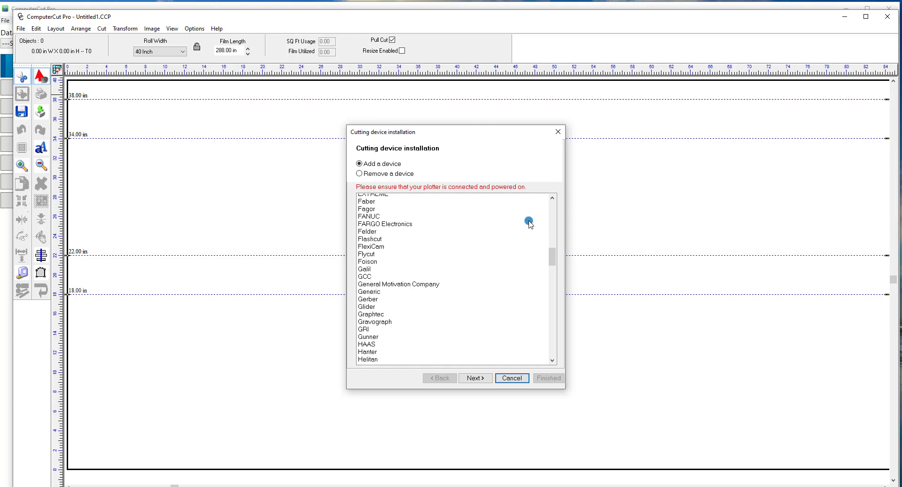
{"action": "scroll", "coordinate": [529, 224], "scroll_direction": "down", "scroll_amount": 1}
{"action": "left_click", "coordinate": [376, 258]}
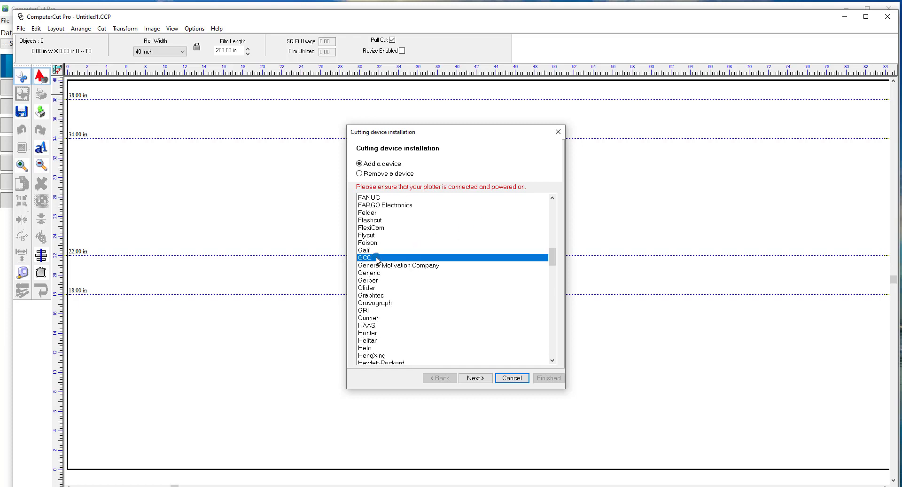
{"action": "double_click", "coordinate": [512, 266]}
Step: Select the Jaguar V-101LX (AASII) from the GCC model list
{"action": "scroll", "coordinate": [448, 264], "scroll_direction": "down", "scroll_amount": 1}
{"action": "scroll", "coordinate": [447, 264], "scroll_direction": "down", "scroll_amount": 2}
{"action": "scroll", "coordinate": [448, 265], "scroll_direction": "down", "scroll_amount": 3}
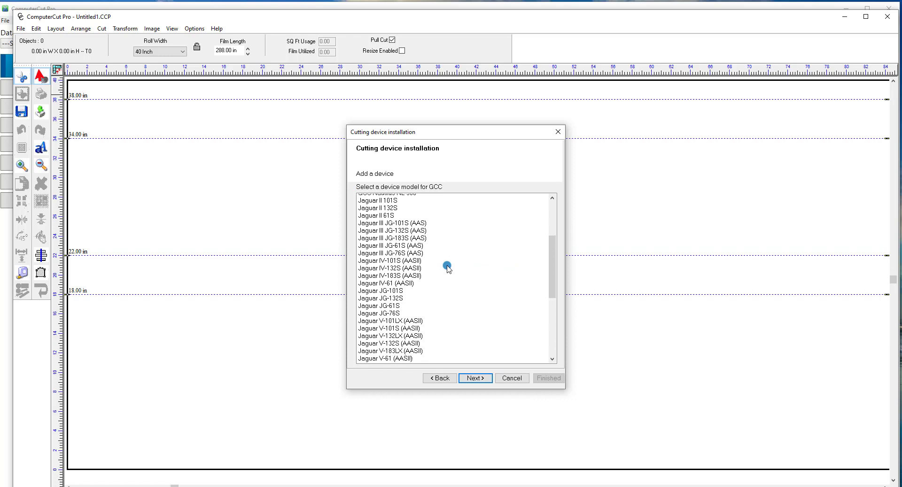
{"action": "scroll", "coordinate": [447, 267], "scroll_direction": "down", "scroll_amount": 1}
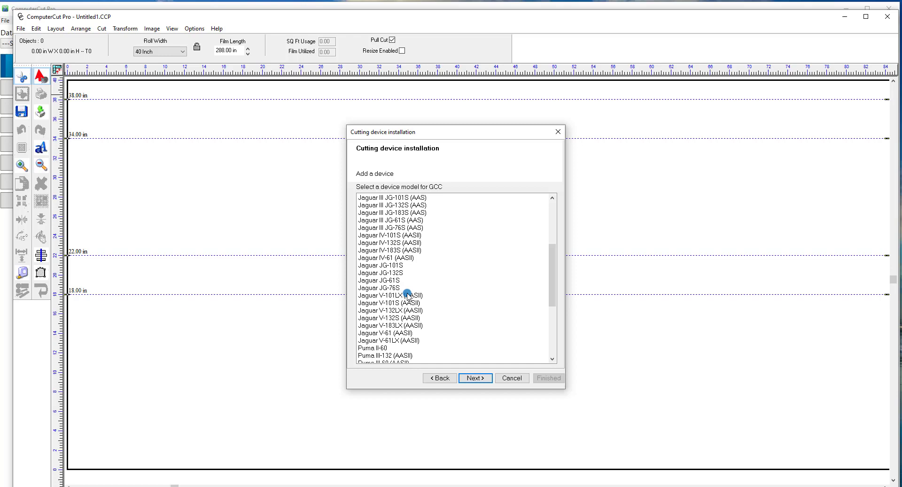
{"action": "left_click", "coordinate": [408, 295]}
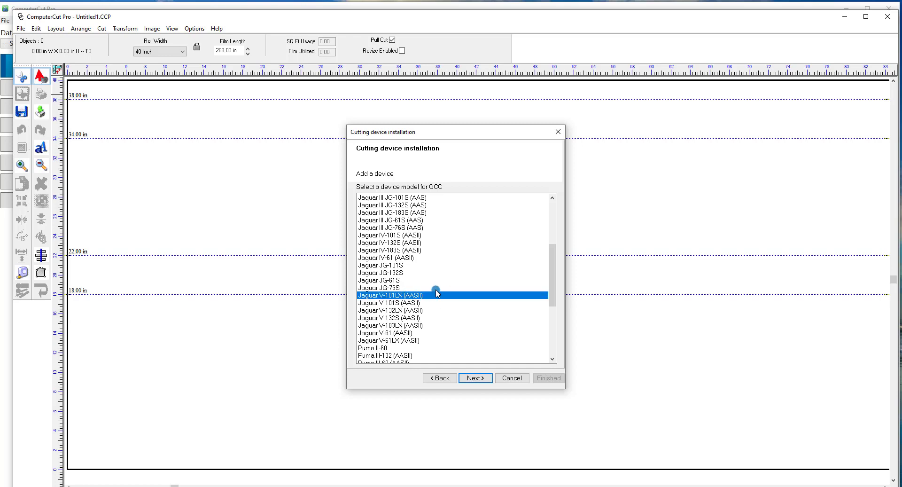
Step: Install the Jaguar V-101LX with port type USB on the GCC USB port
{"action": "left_click", "coordinate": [476, 378]}
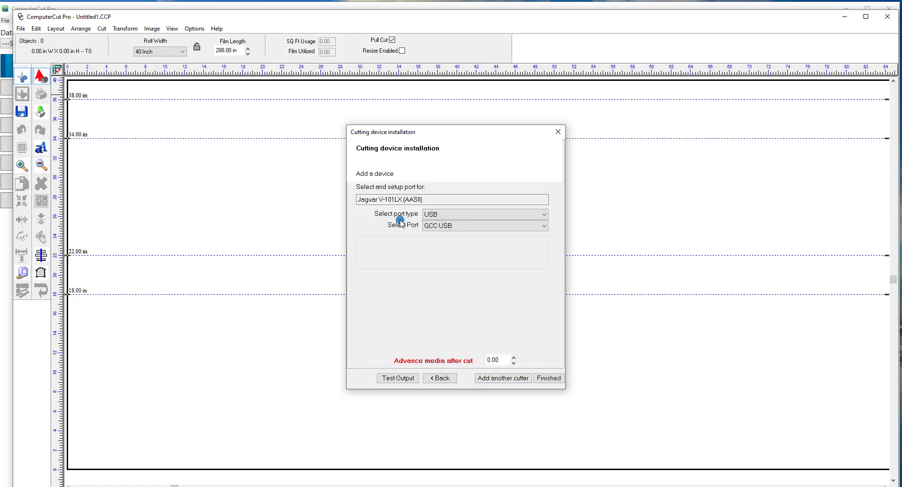
{"action": "left_click", "coordinate": [404, 201]}
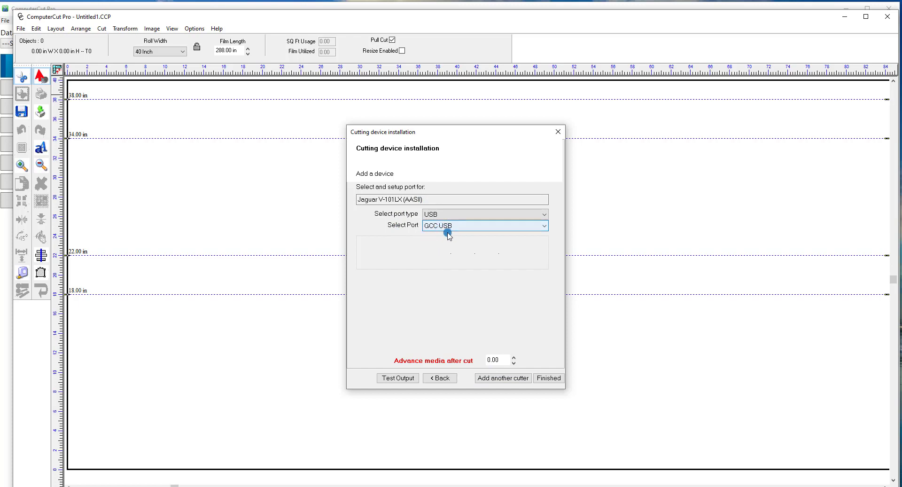
{"action": "left_click", "coordinate": [543, 227]}
{"action": "left_click", "coordinate": [540, 235]}
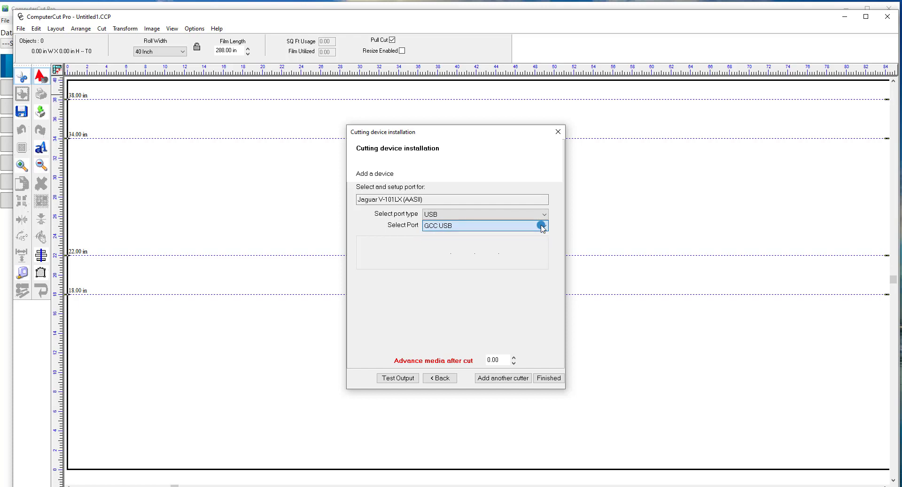
{"action": "left_click", "coordinate": [545, 381]}
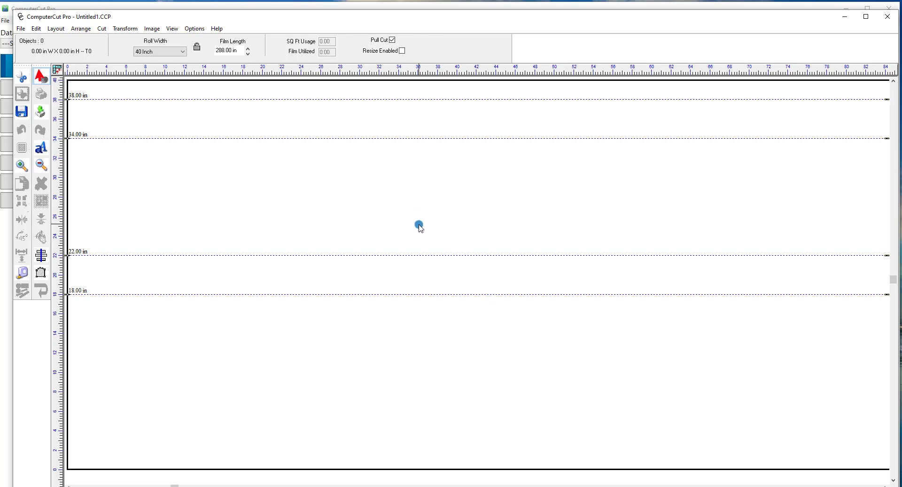
{"action": "left_click", "coordinate": [102, 28]}
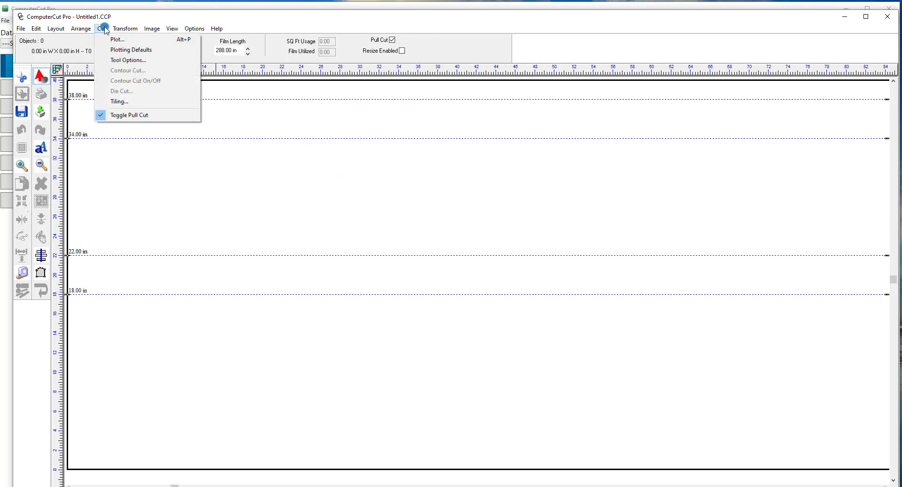
{"action": "left_click", "coordinate": [113, 49]}
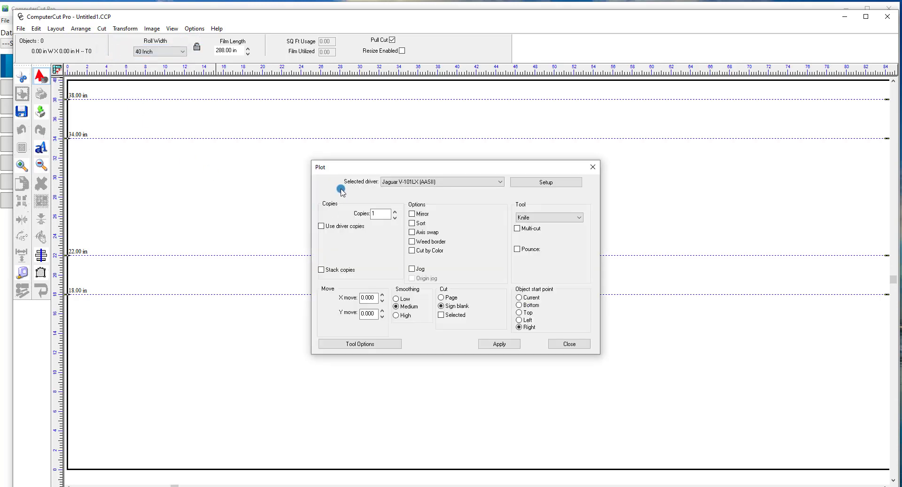
{"action": "left_click", "coordinate": [546, 183]}
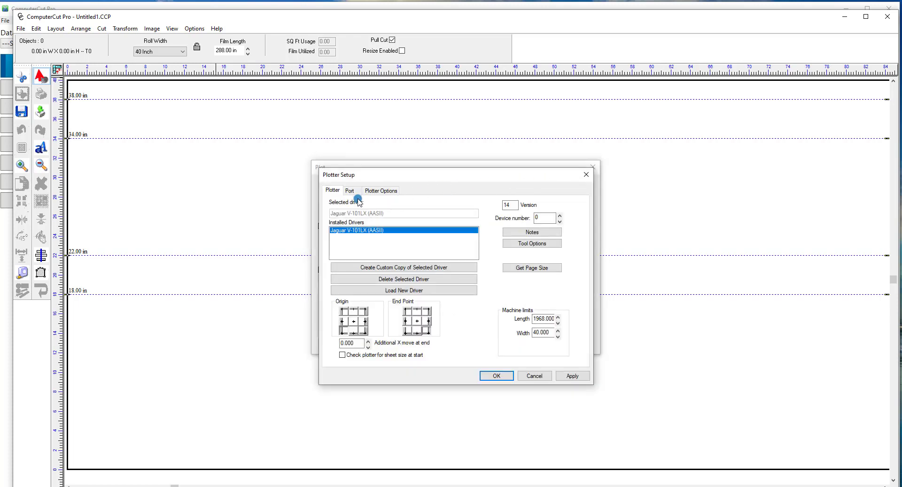
{"action": "left_click", "coordinate": [353, 191]}
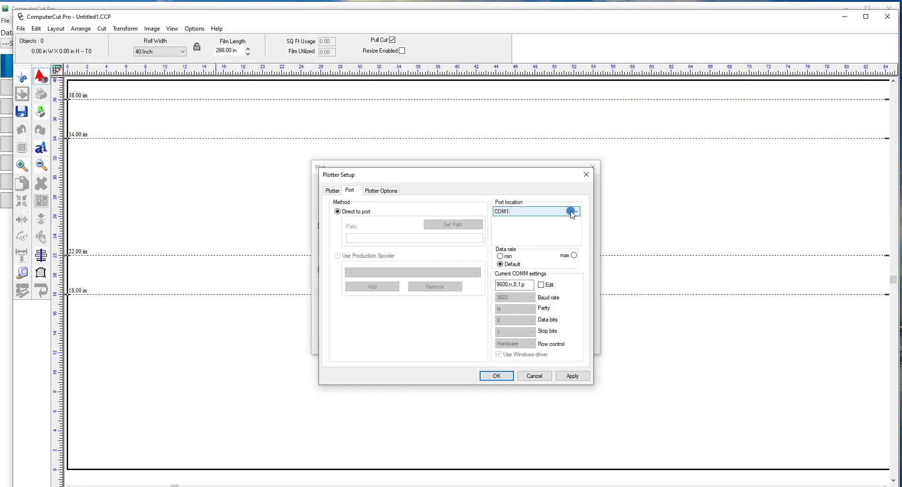
{"action": "left_click", "coordinate": [574, 212]}
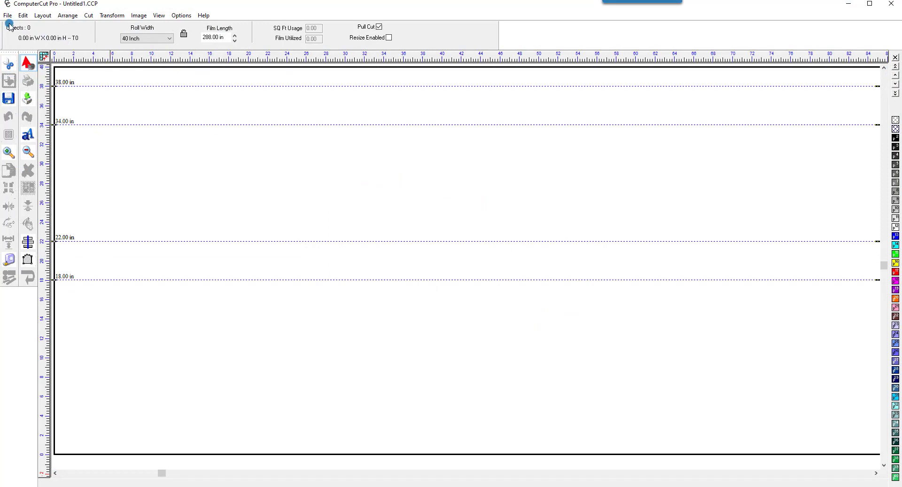
Step: Launch File > Install > Cutting Devices and pick Graphtec as the manufacturer
{"action": "left_click", "coordinate": [23, 15]}
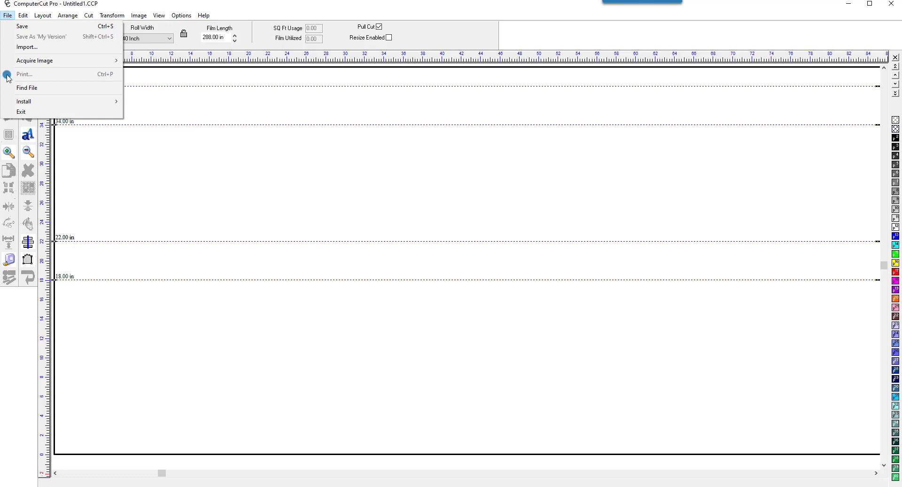
{"action": "mouse_move", "coordinate": [24, 102]}
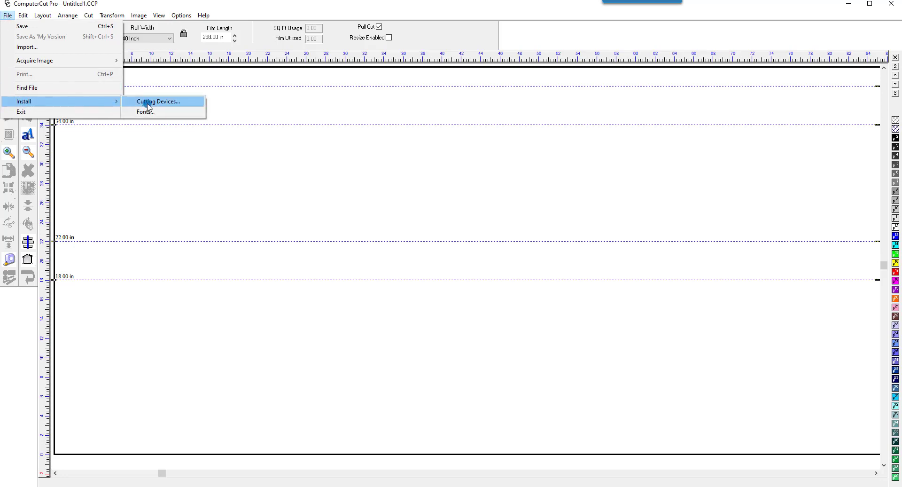
{"action": "left_click", "coordinate": [147, 102]}
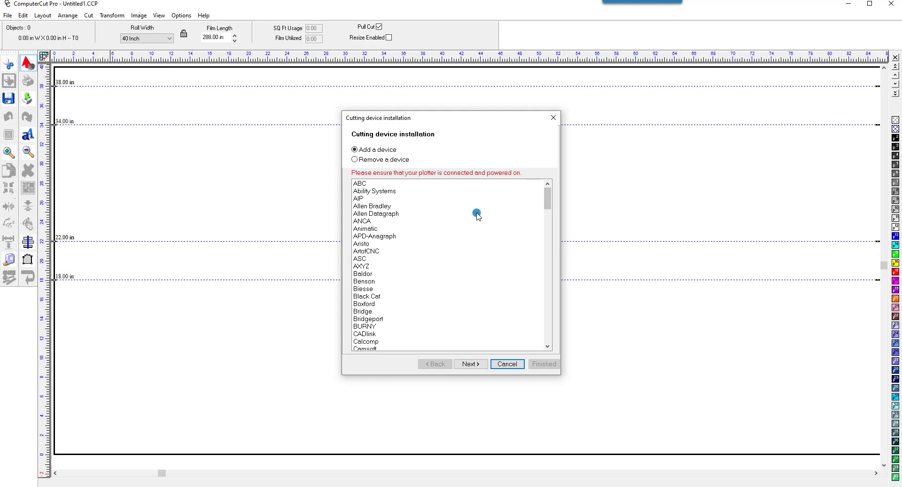
{"action": "left_click_drag", "start_coordinate": [545, 203], "coordinate": [546, 253]}
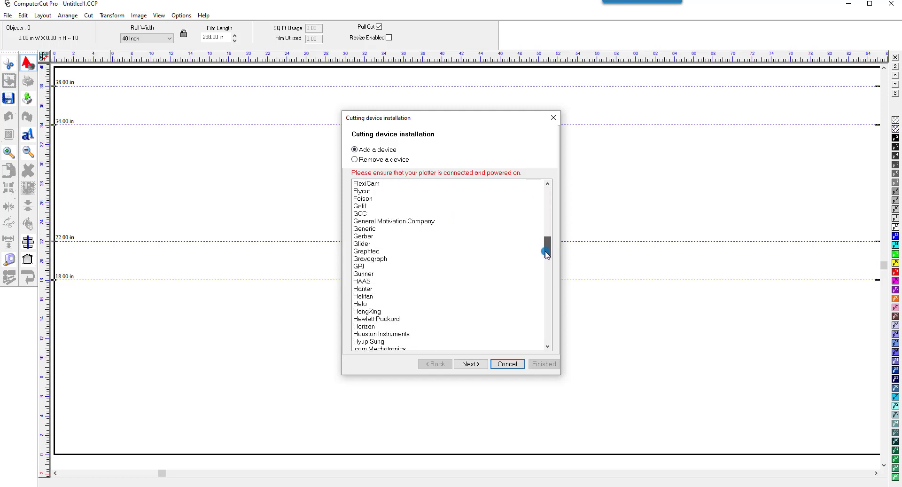
{"action": "left_click", "coordinate": [376, 252]}
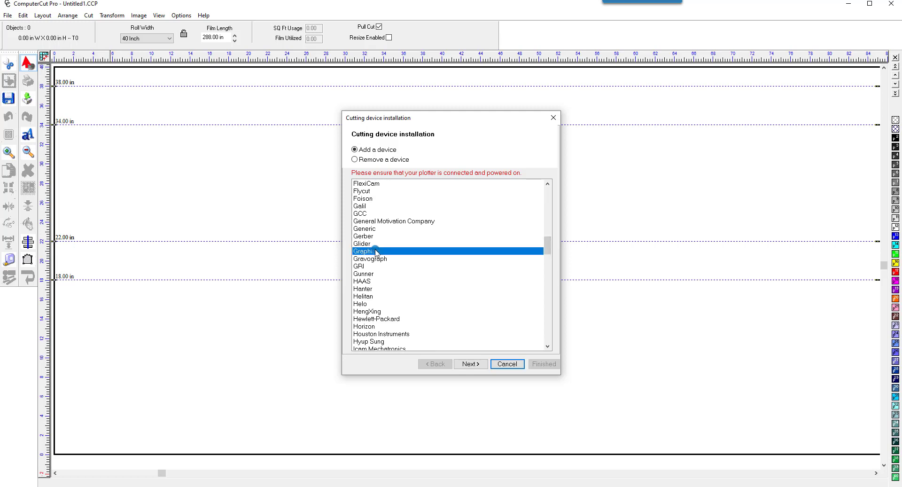
{"action": "left_click", "coordinate": [468, 365]}
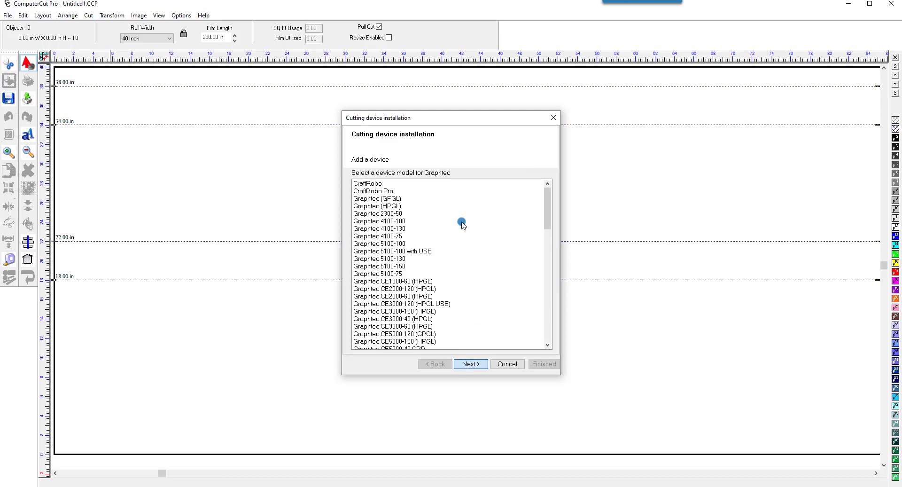
Step: Select the Graphtec FC9000-100 (HPGL) model and continue the installation
{"action": "left_click_drag", "start_coordinate": [547, 214], "coordinate": [548, 311]}
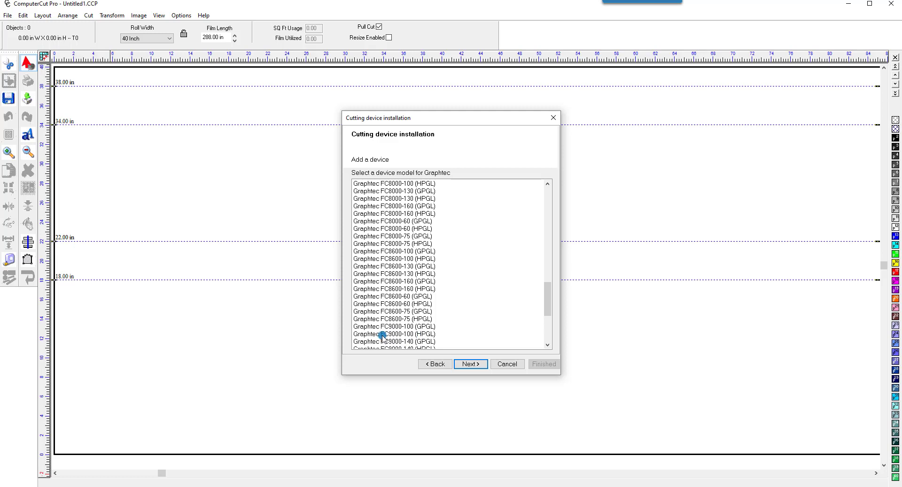
{"action": "left_click", "coordinate": [382, 334]}
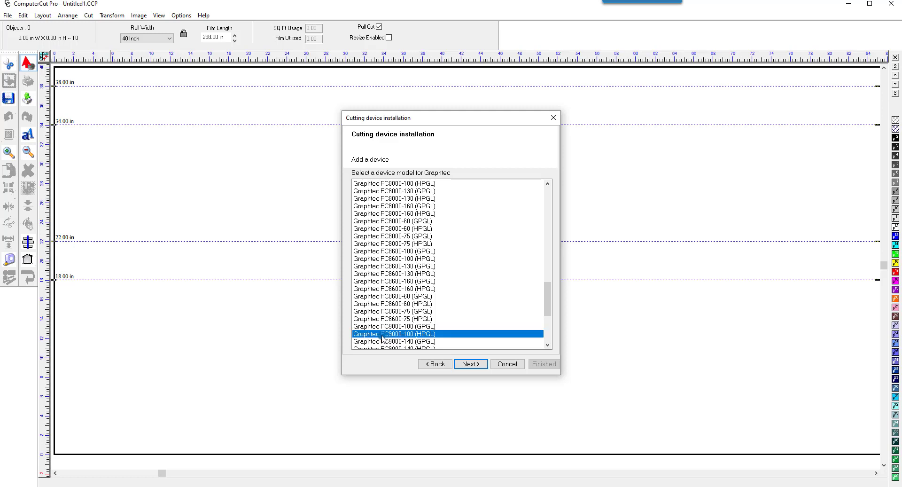
{"action": "left_click", "coordinate": [468, 363]}
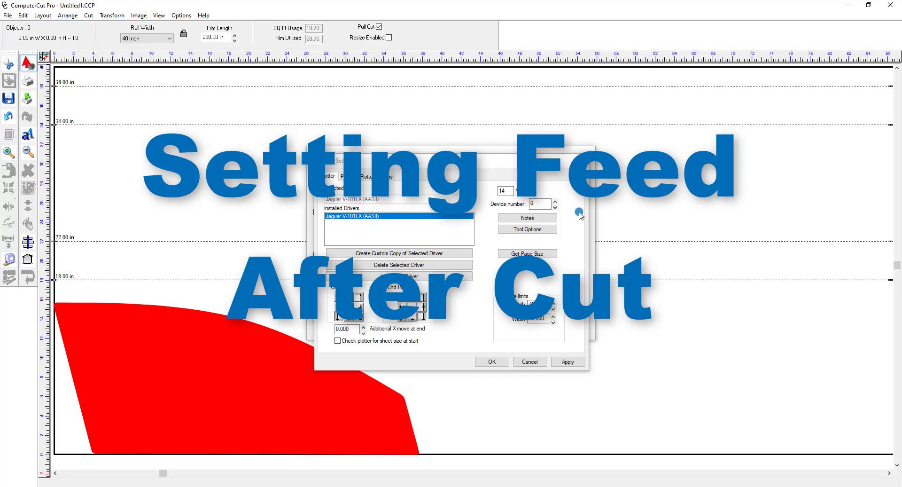
Step: Set the Jaguar's Additional X move at end to 4.75 in and apply it
{"action": "left_click", "coordinate": [526, 241]}
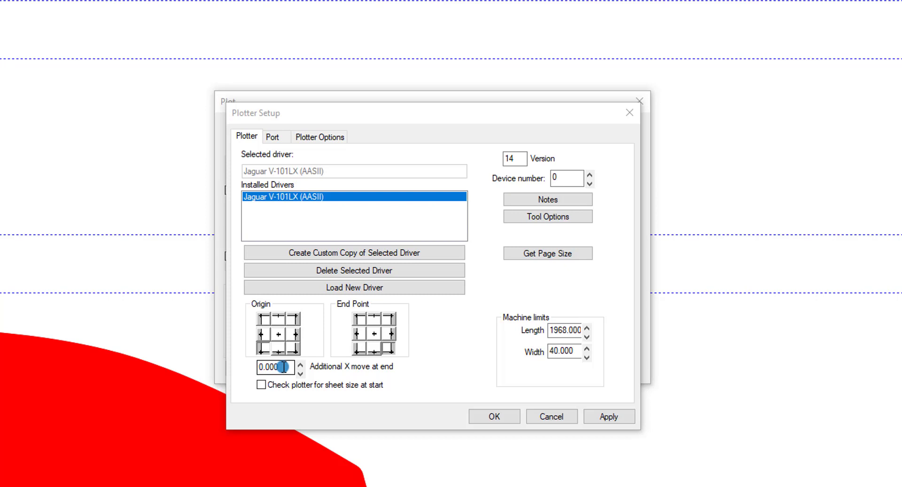
{"action": "left_click_drag", "start_coordinate": [283, 366], "coordinate": [253, 369]}
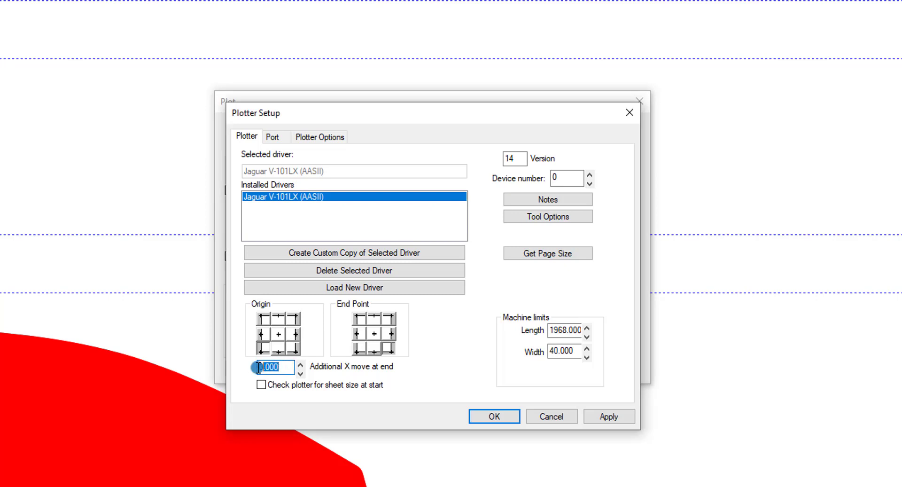
{"action": "type", "text": "4."}
{"action": "type", "text": "75"}
{"action": "left_click", "coordinate": [600, 421]}
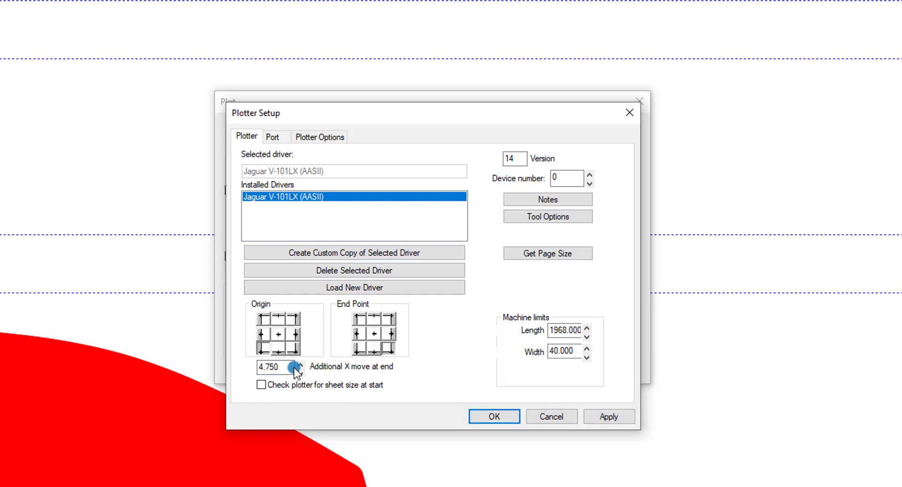